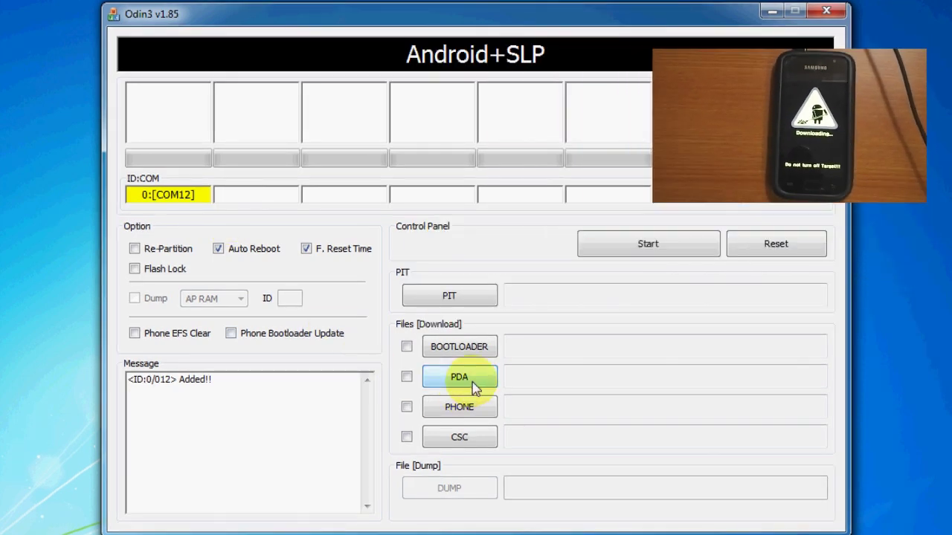
- Load I9003DDLF2_I9003ODDLF2_I9003DDLE1_HOME.tar.md5 into the PDA slot for flashing
left_click(470, 380)
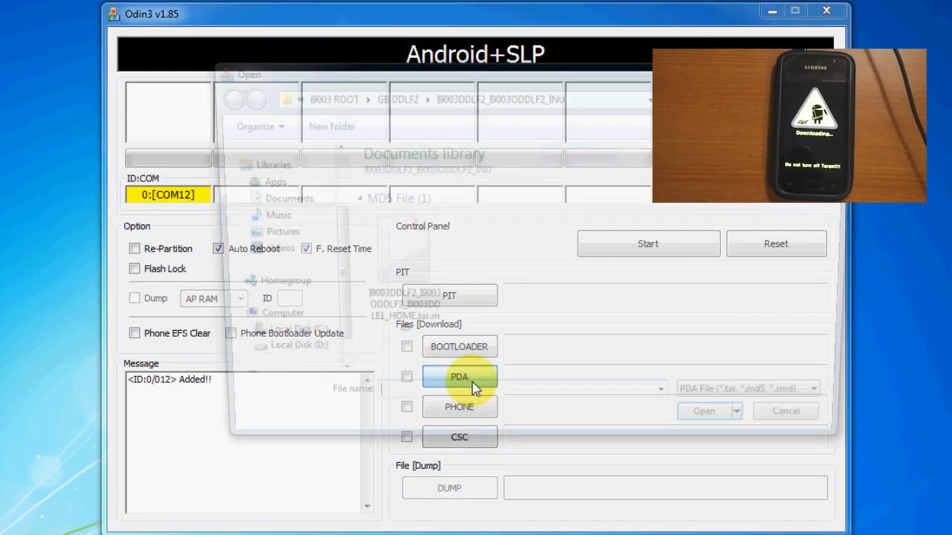
left_click(416, 327)
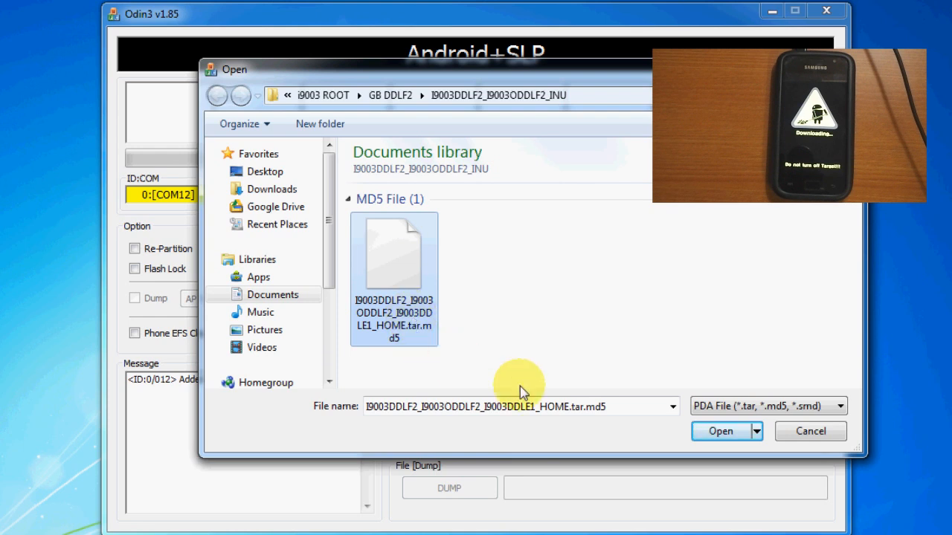
left_click(714, 435)
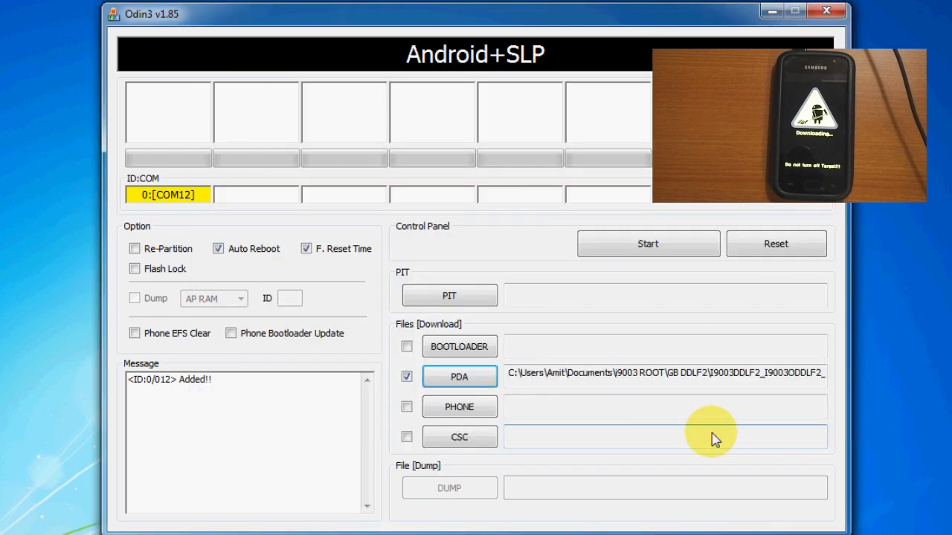
- Start flashing the loaded firmware so Odin runs the MD5 check and NAND write to PASS
left_click(672, 249)
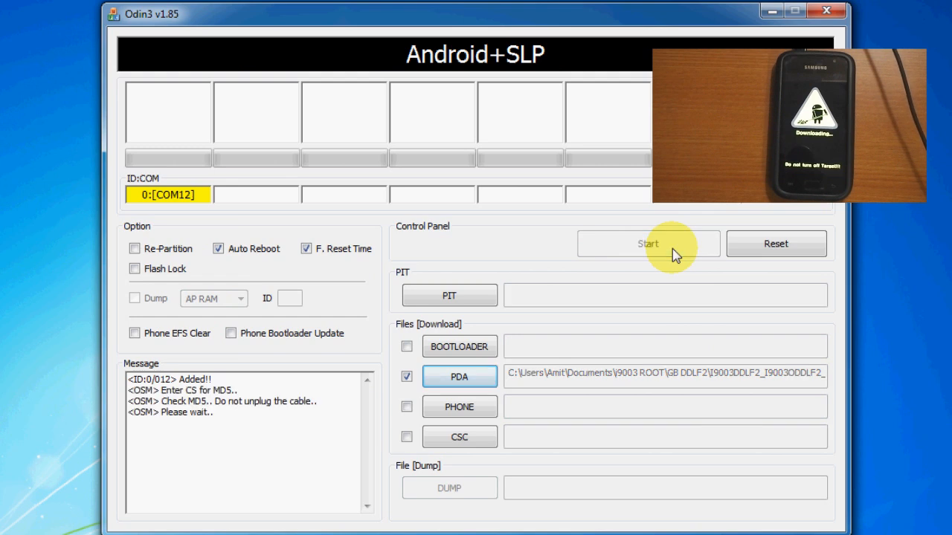
left_click(672, 248)
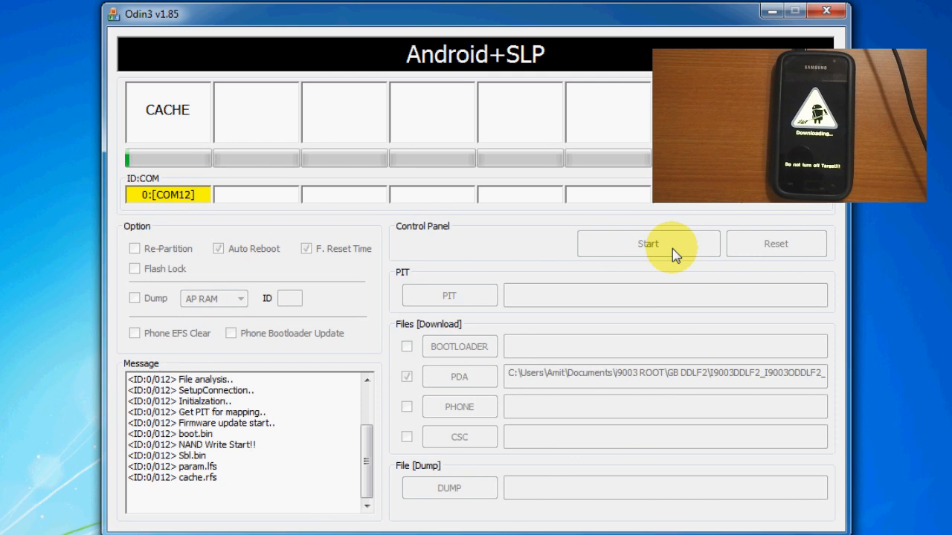